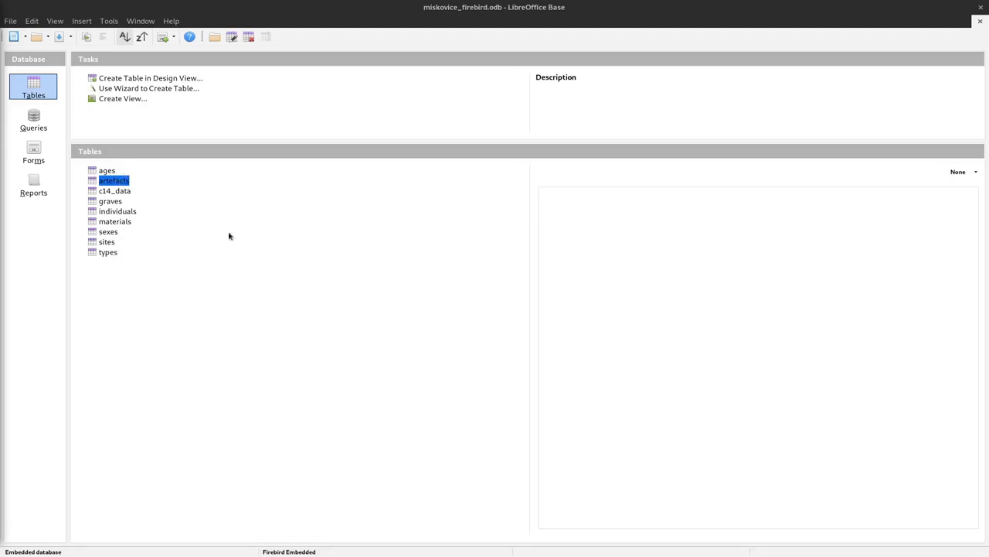
Browse the records of the artefacts and individuals tables, closing each afterwards.
double_click(114, 182)
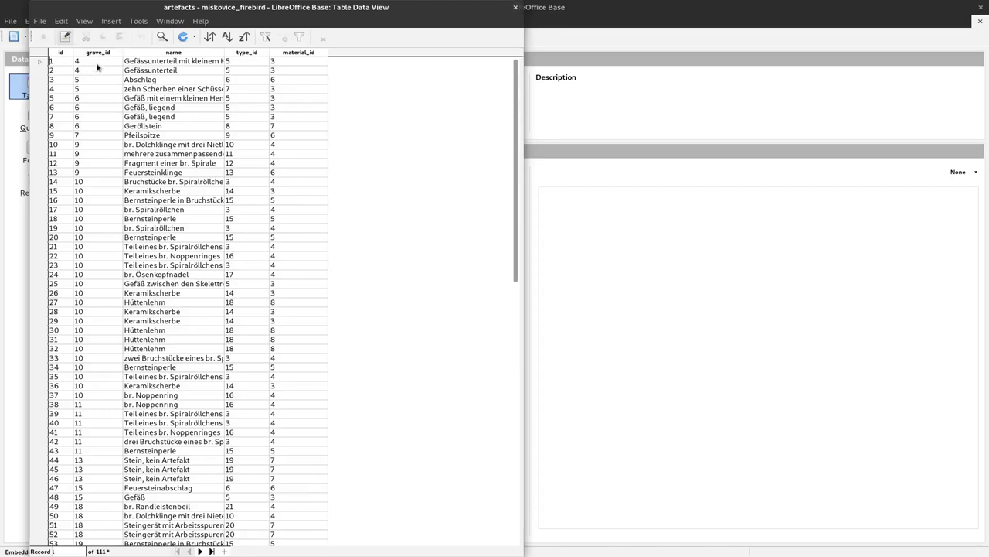
left_click(516, 7)
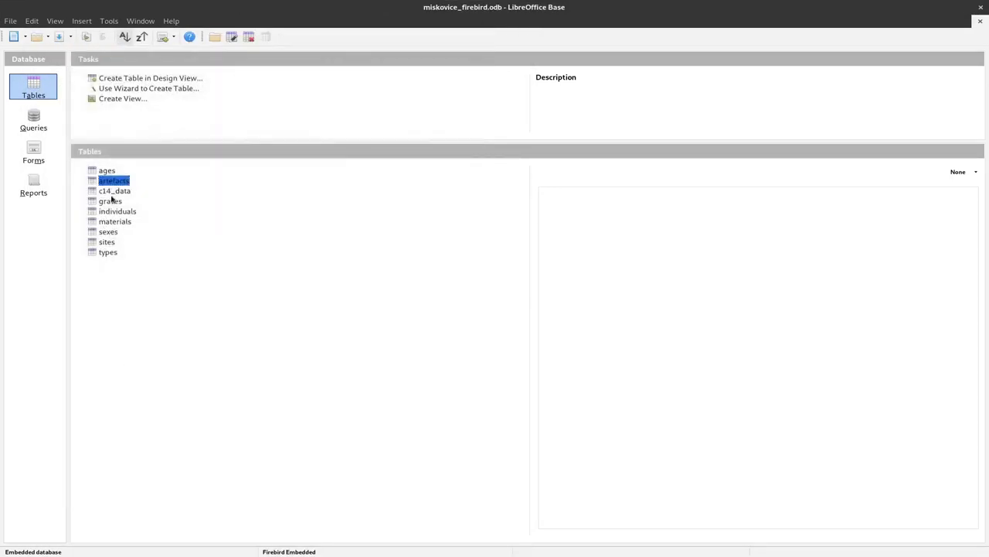
double_click(111, 214)
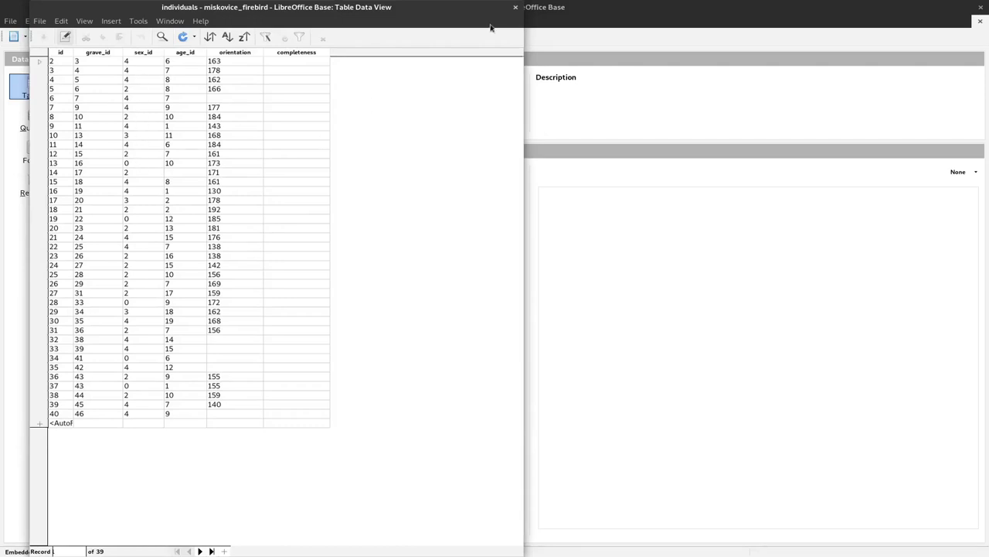
left_click(515, 8)
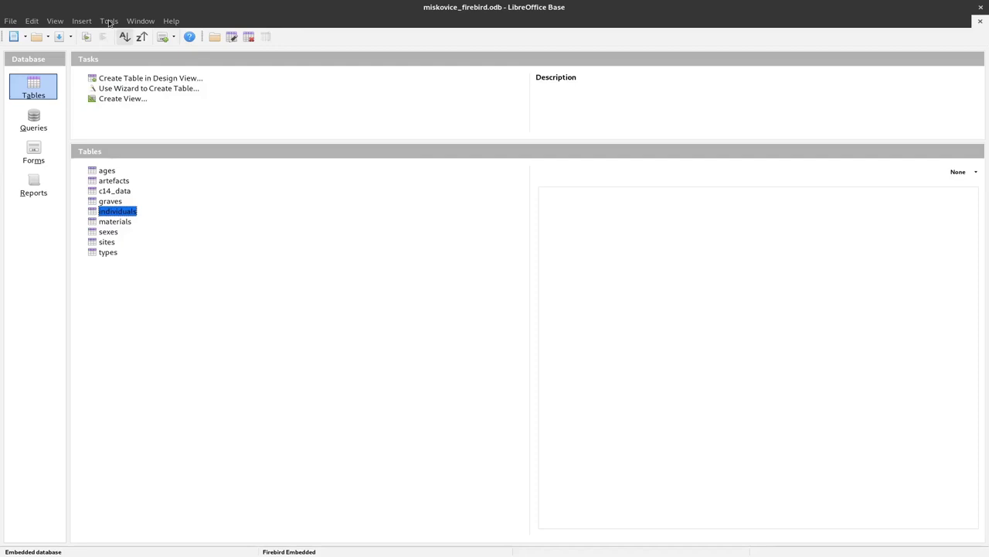
In the Relationships diagram, move the c14_data table further left, then close the diagram.
left_click(109, 21)
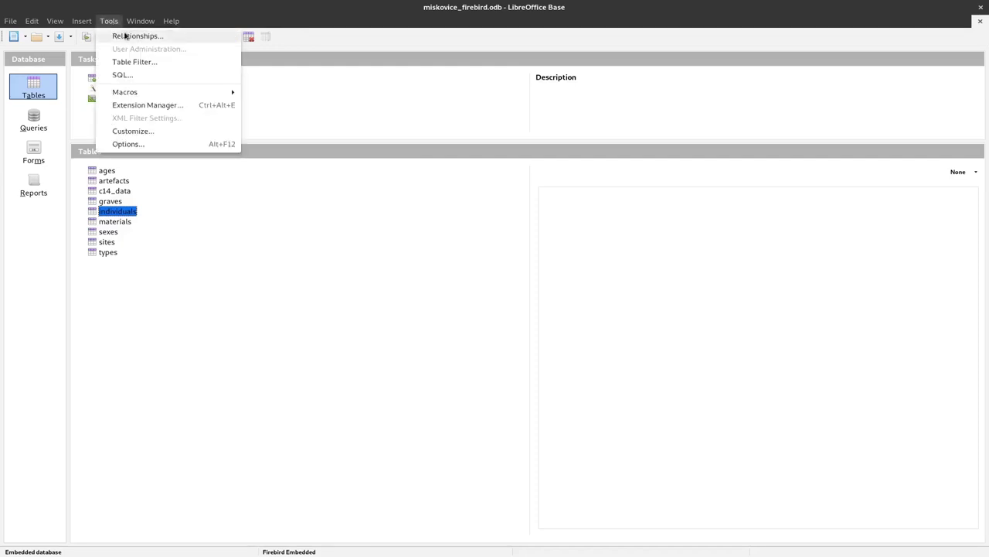
left_click(124, 35)
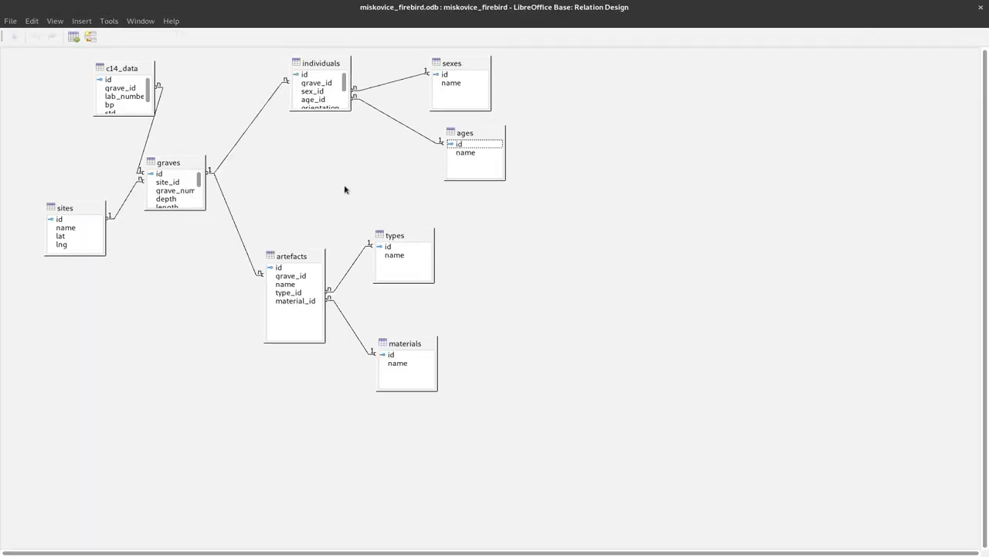
left_click_drag(133, 69, 81, 68)
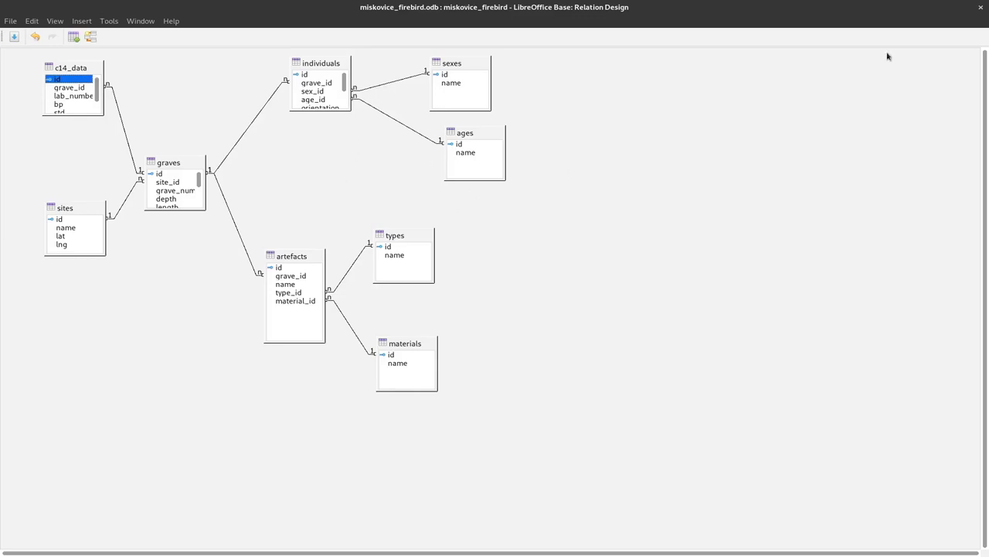
left_click(980, 9)
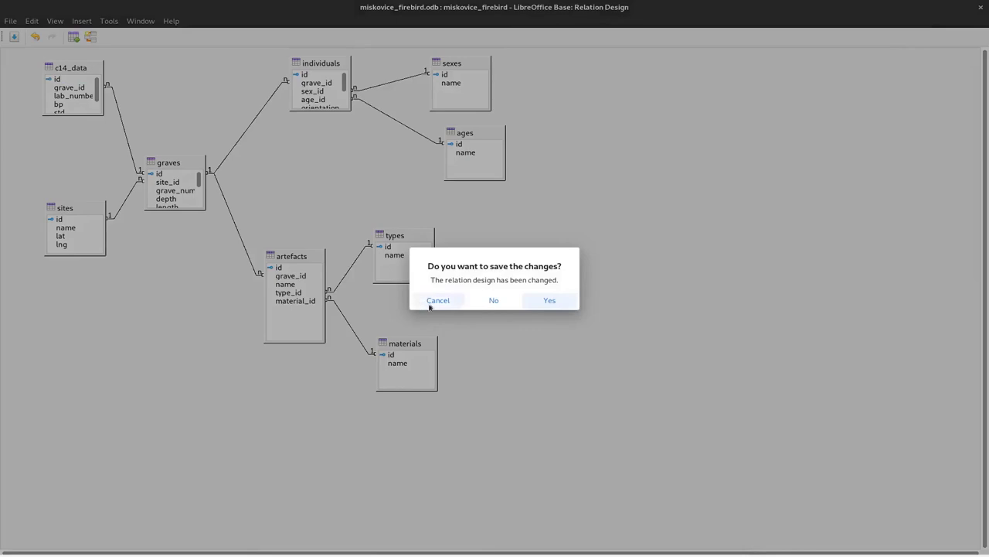
Discard the relationship layout changes and switch to the empty Queries section.
left_click(492, 300)
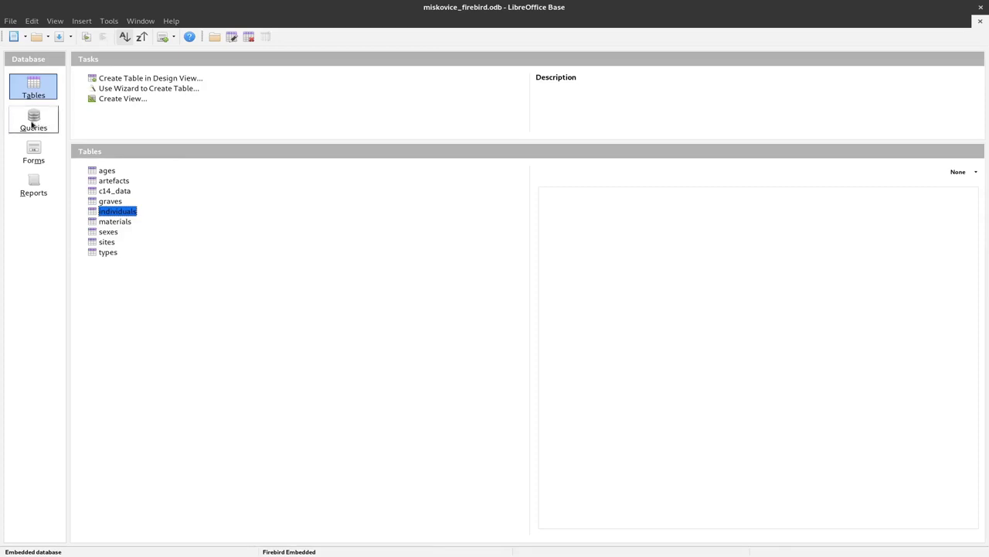
left_click(32, 124)
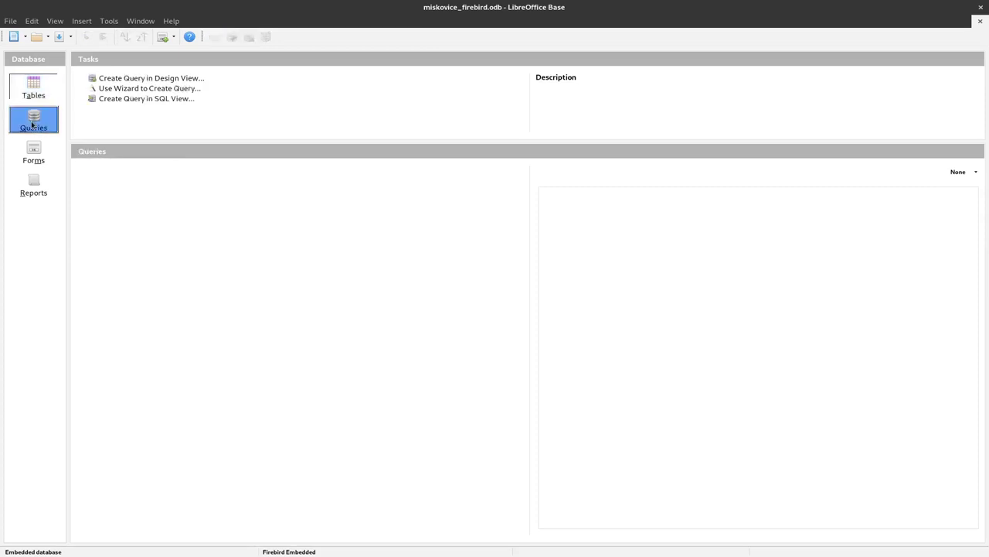
Start a new design-view query with the individuals and artefacts tables, resized and spaced apart.
left_click(132, 84)
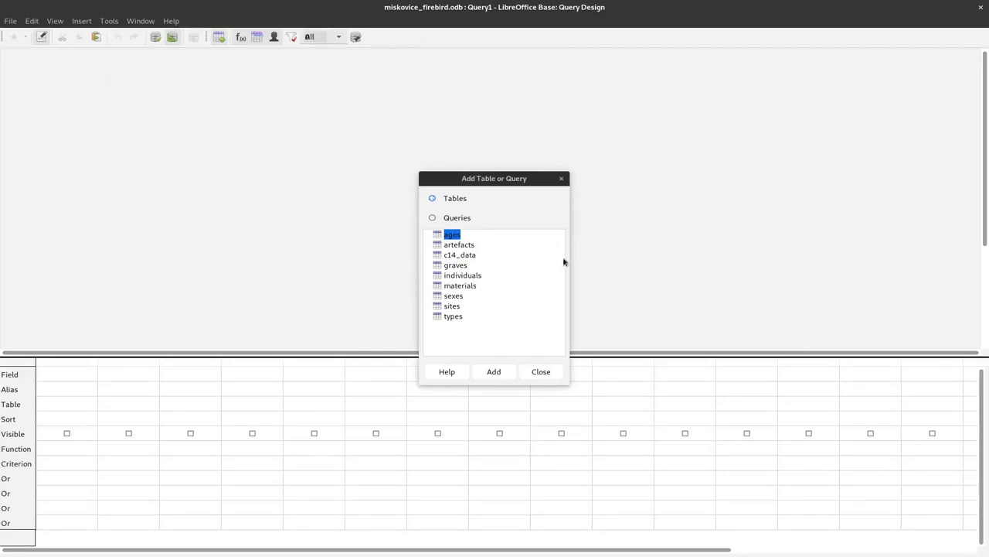
double_click(455, 278)
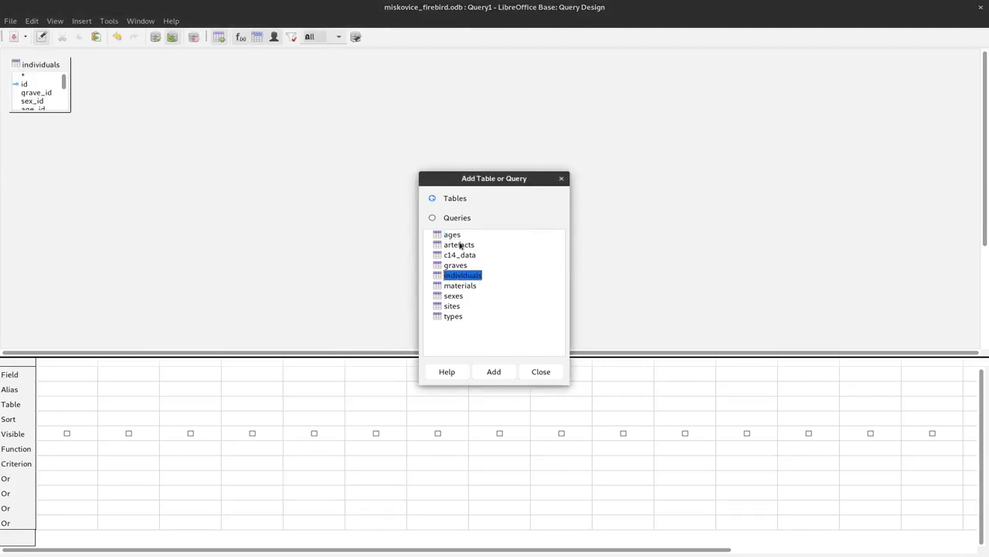
double_click(461, 245)
left_click_drag(99, 67, 273, 74)
left_click_drag(314, 118, 338, 149)
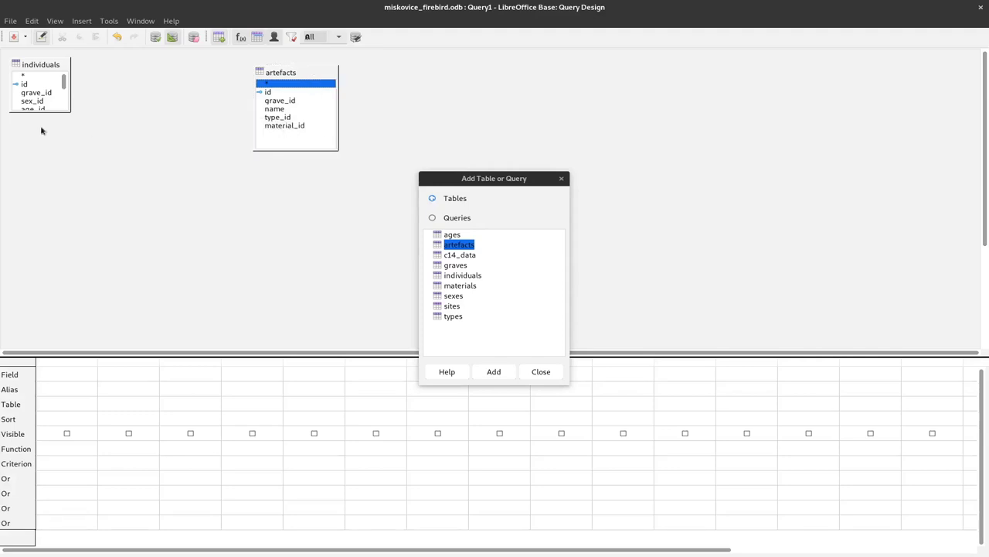
left_click_drag(69, 111, 111, 146)
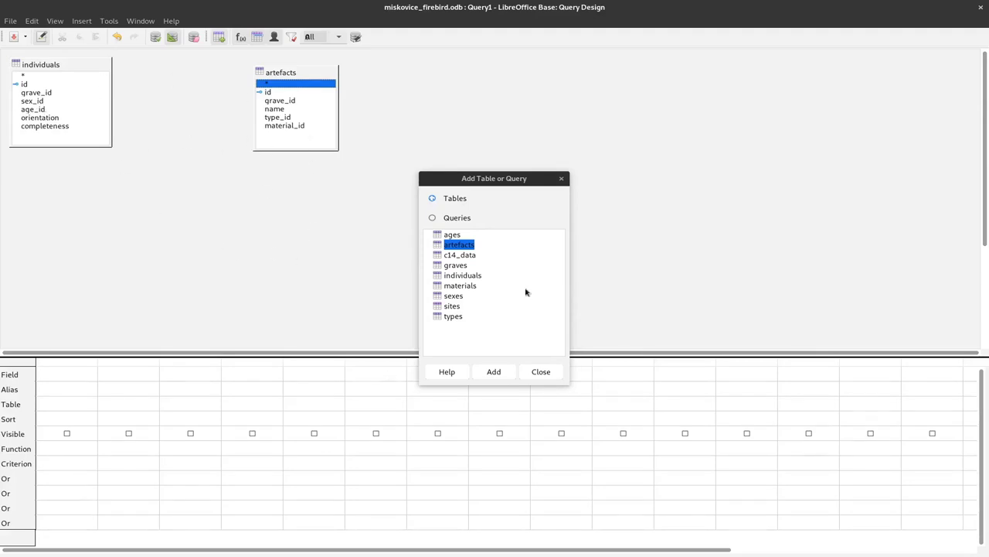
Add graves between individuals and artefacts, then add the materials and sexes tables.
double_click(455, 267)
left_click_drag(378, 66, 188, 67)
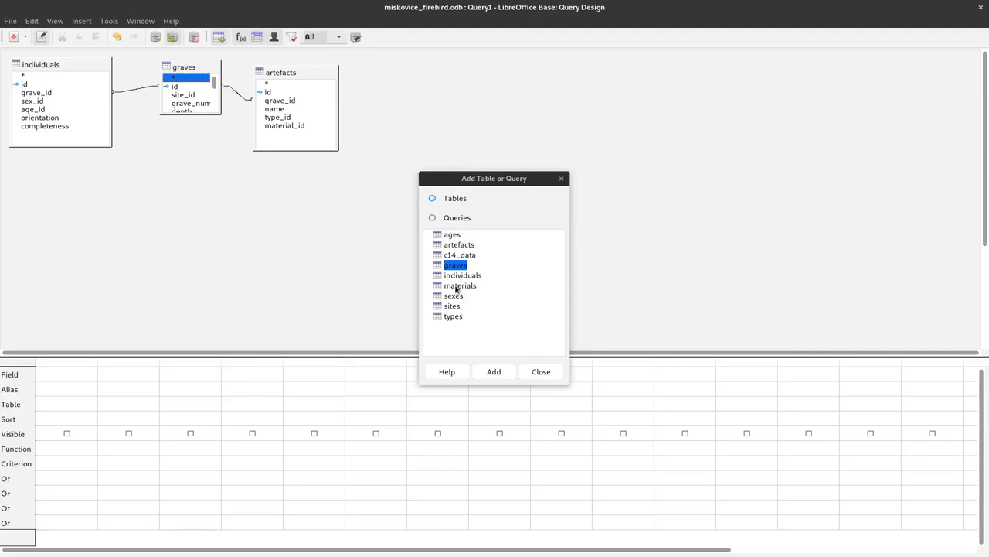
double_click(456, 288)
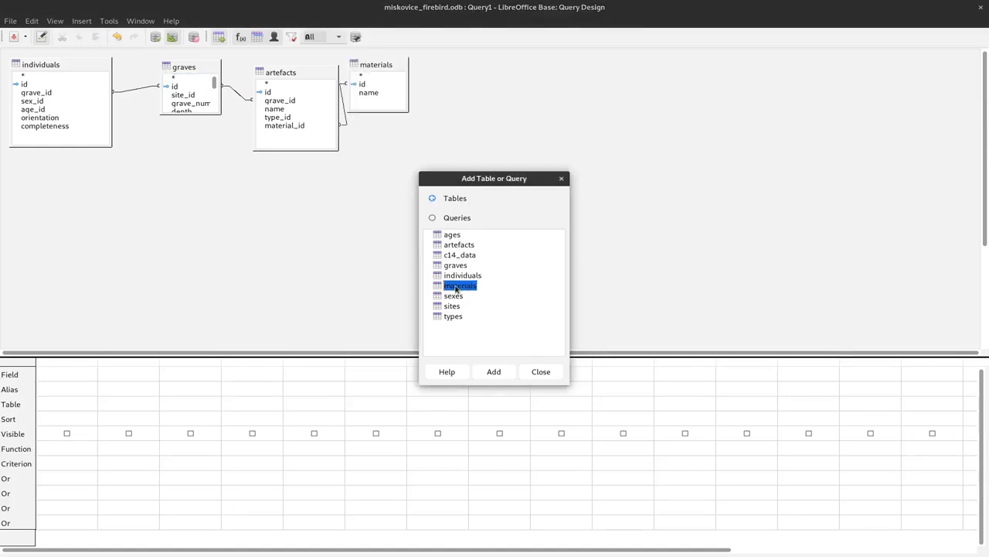
double_click(454, 296)
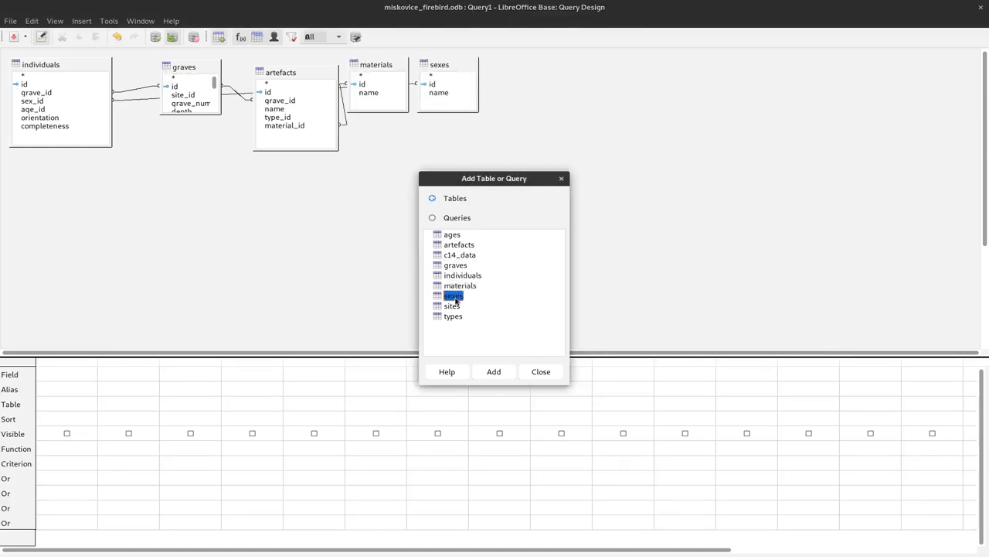
Lay out the tables: sexes below individuals, with individuals, graves, artefacts and materials left to right.
left_click(541, 371)
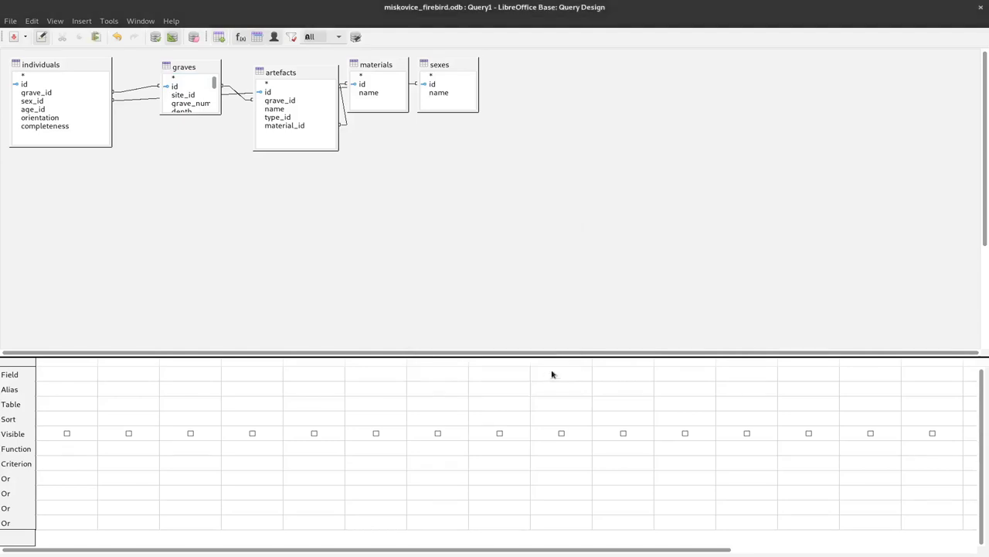
mouse_move(433, 64)
left_mouse_down()
mouse_move(132, 214)
mouse_move(78, 215)
left_mouse_up()
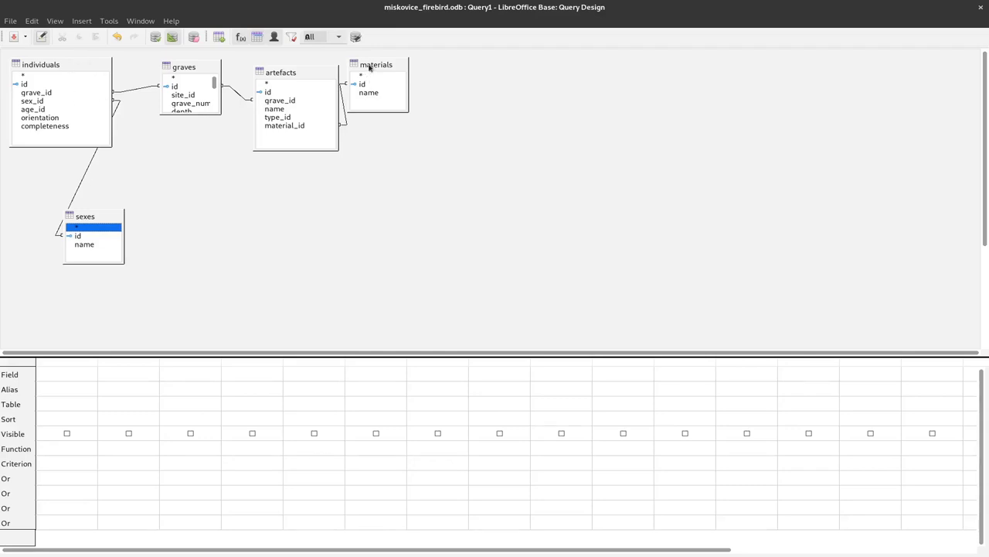
left_click_drag(371, 65, 702, 80)
left_click_drag(320, 75, 553, 80)
left_click_drag(184, 68, 391, 82)
left_click_drag(40, 64, 236, 69)
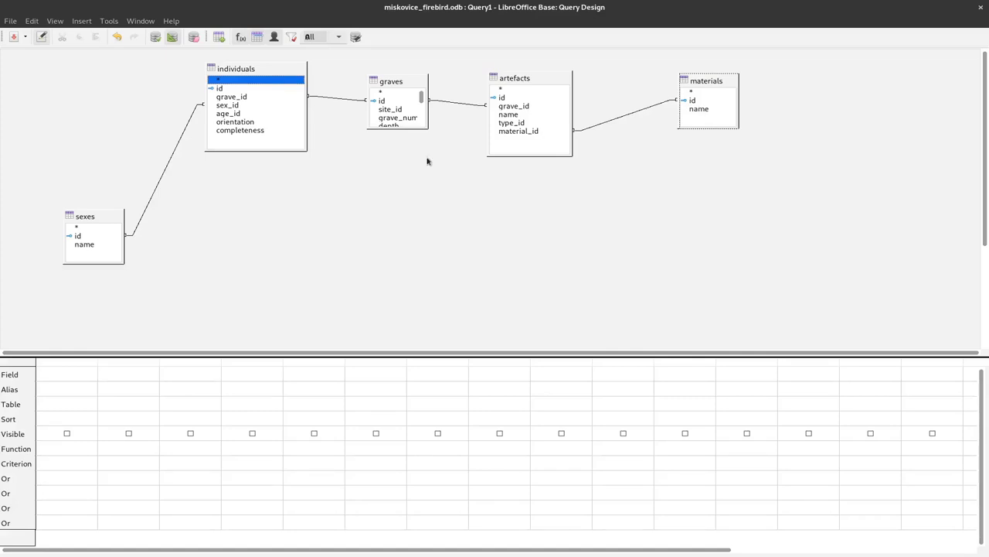
Add sexes name as the first query column and materials name as the second.
left_click(79, 245)
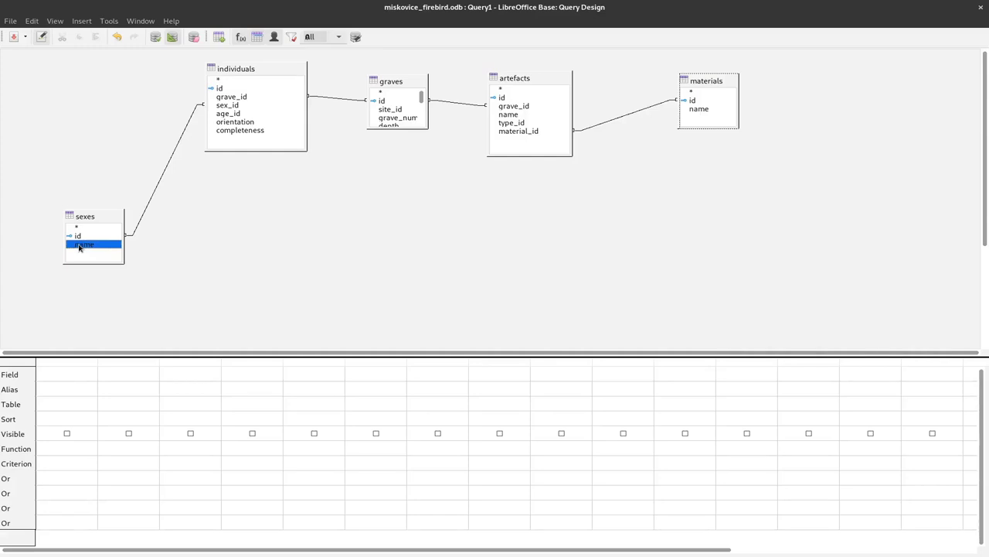
left_click_drag(79, 245, 74, 379)
left_click(705, 110)
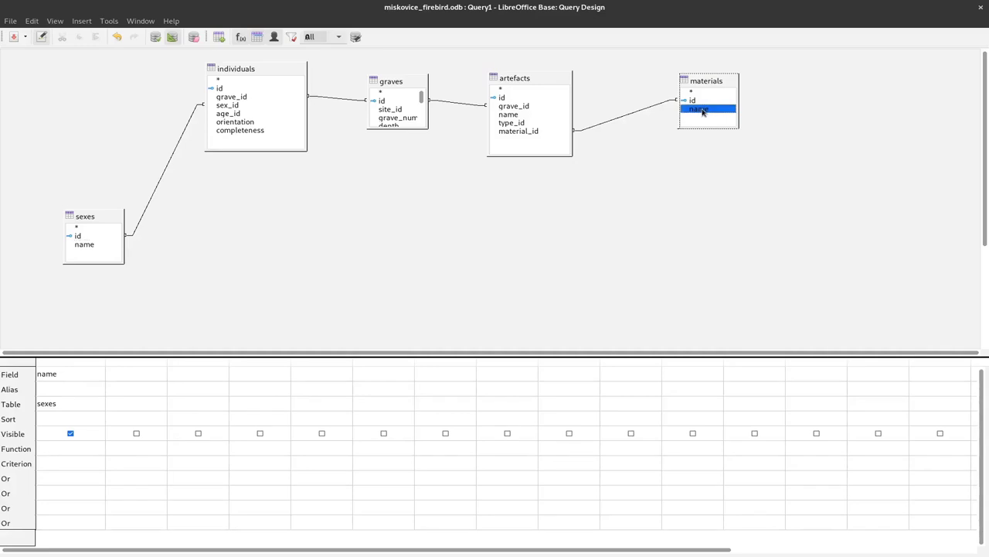
double_click(710, 113)
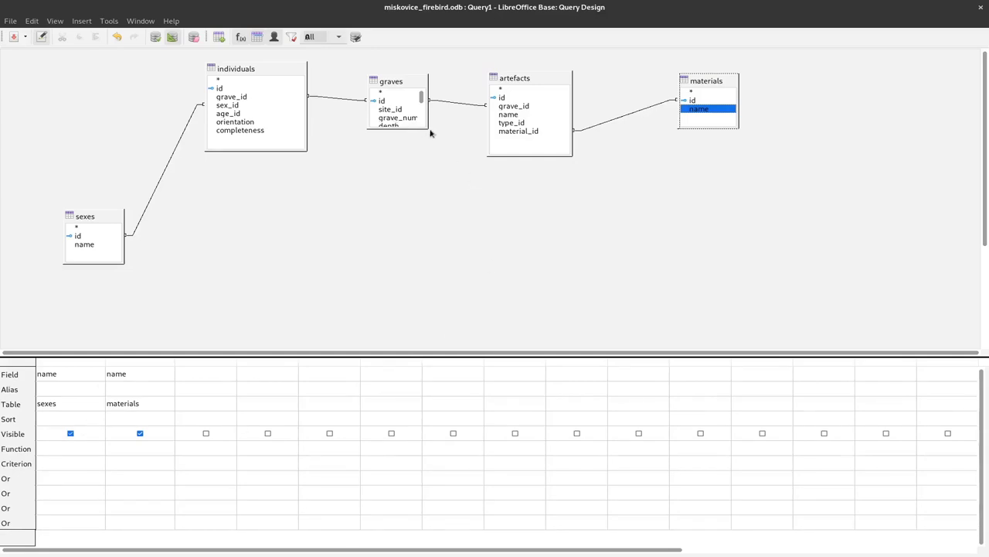
Add grave_number from graves and move it to the first query column.
left_click_drag(428, 128, 452, 147)
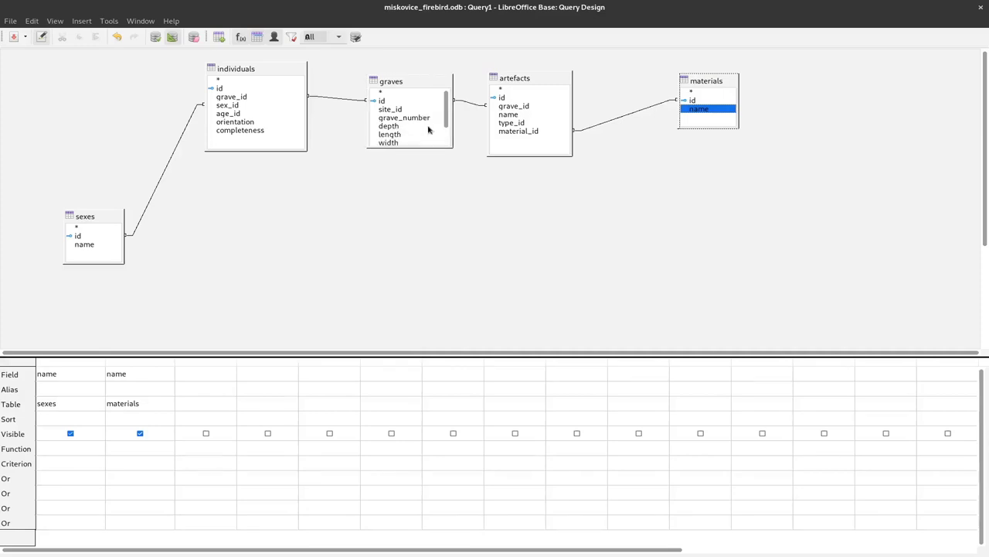
double_click(422, 118)
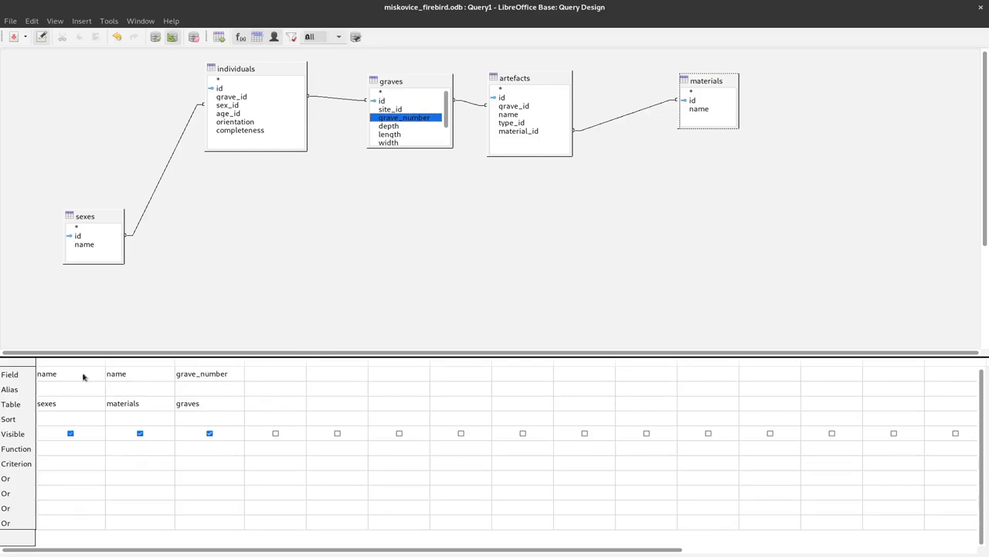
left_click_drag(207, 366, 70, 368)
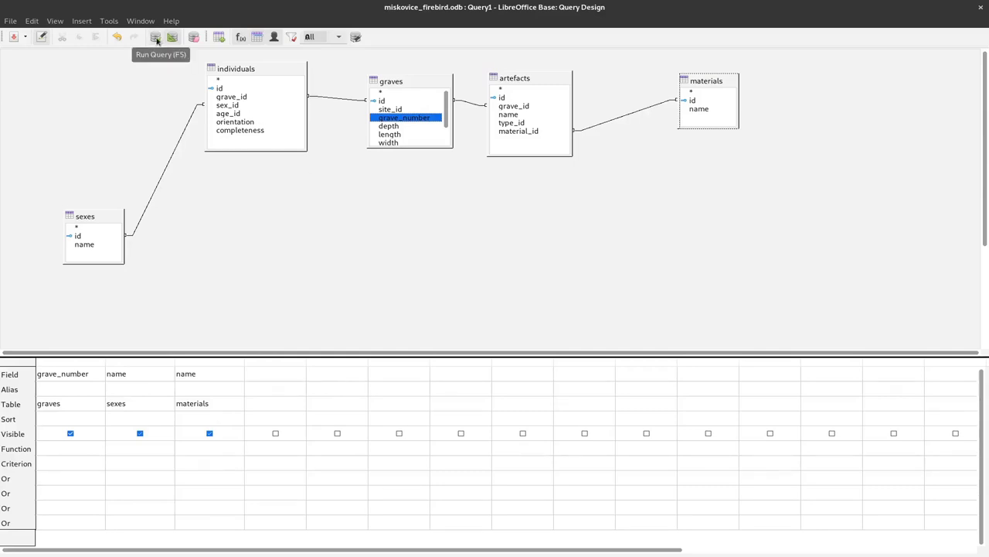
Run the query to preview its 41 rows of grave number, sex and material.
left_click(155, 37)
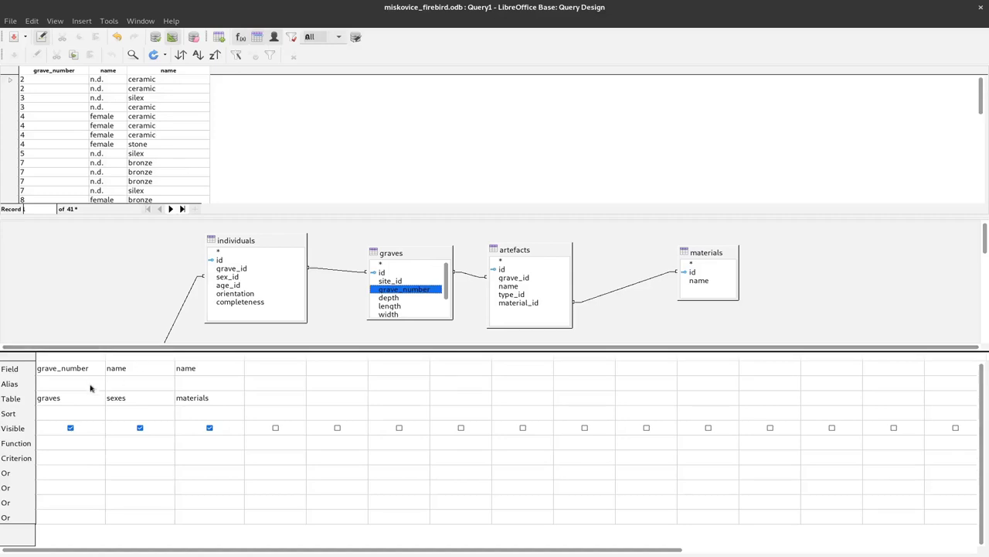
Alias the name columns as sexes.name and materials.name and rerun the query.
left_click(132, 385)
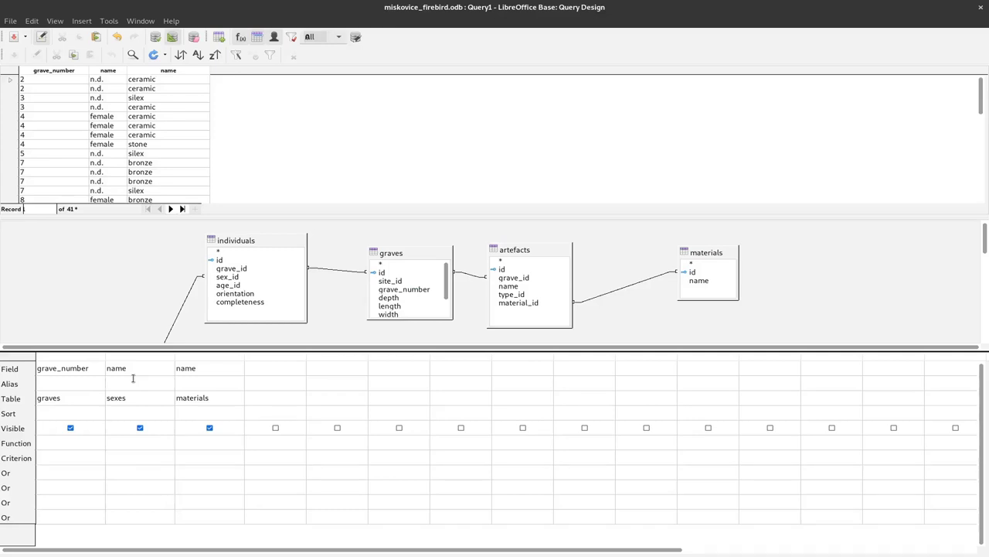
type("sexes.name")
key("Tab")
type("materials.name")
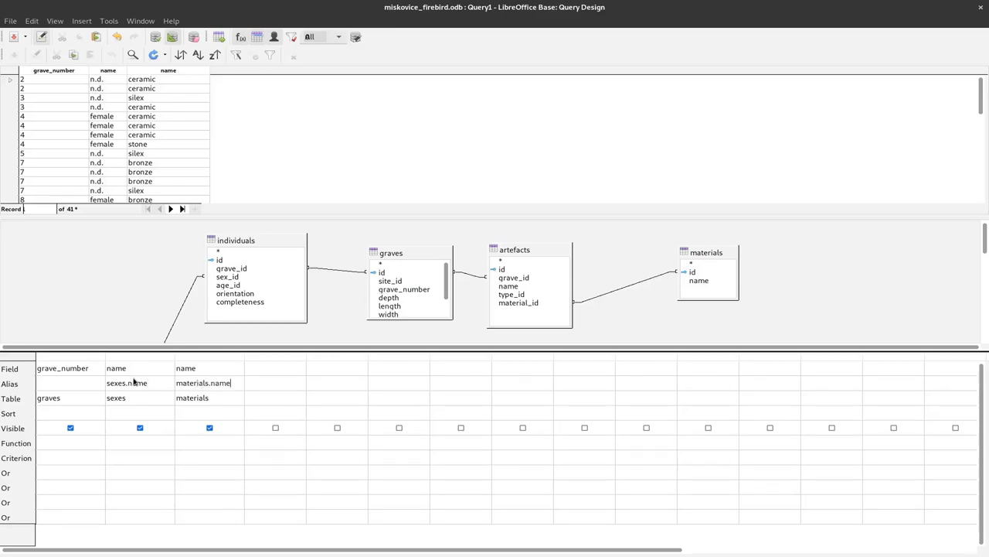
left_click(155, 39)
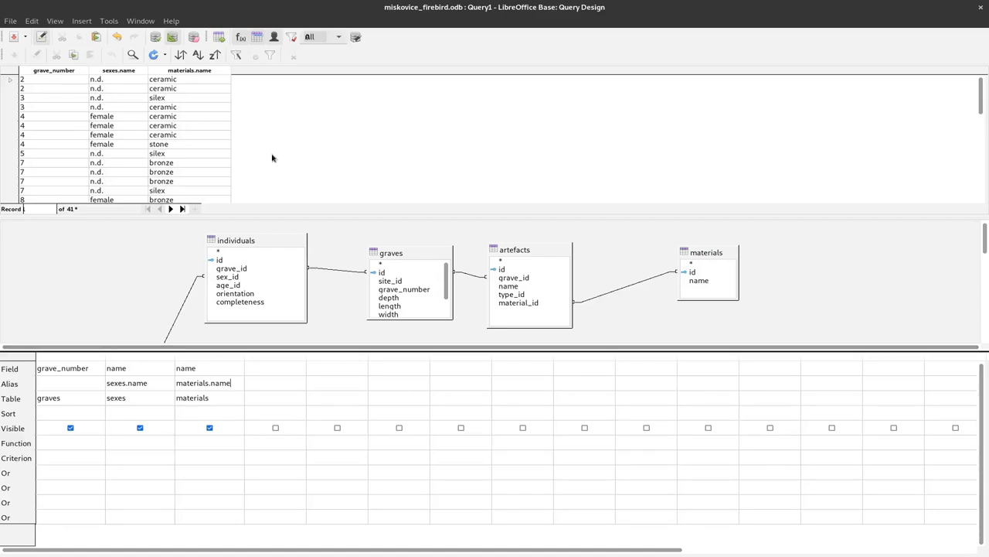
Save the query as 'sexes_vs_materials' and close the design window.
left_click(15, 39)
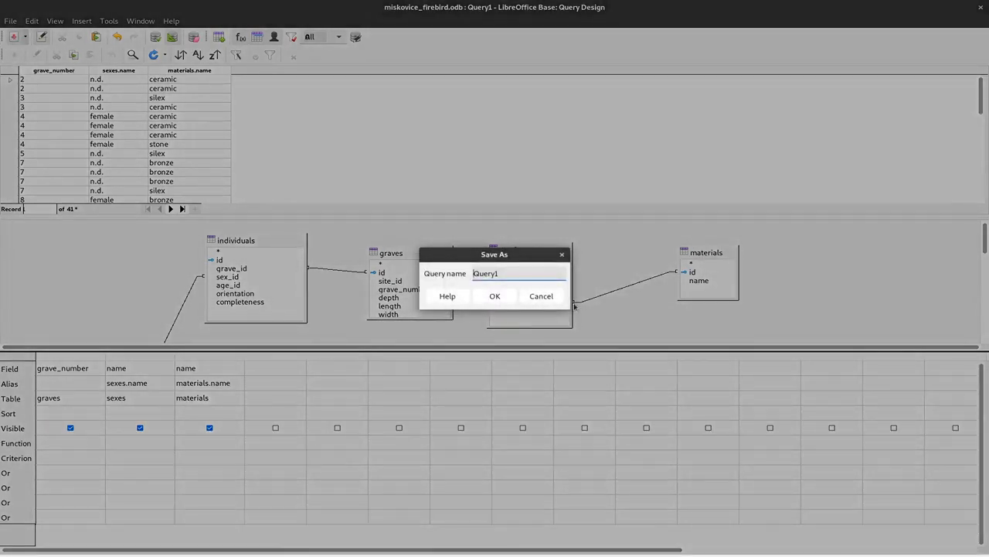
double_click(514, 271)
type("sexes_vs_materials")
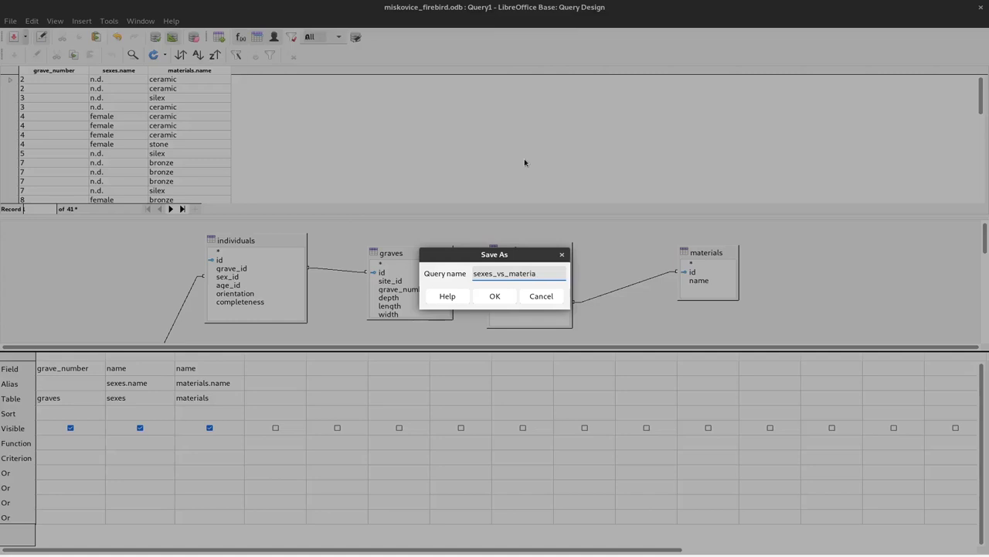
left_click(495, 296)
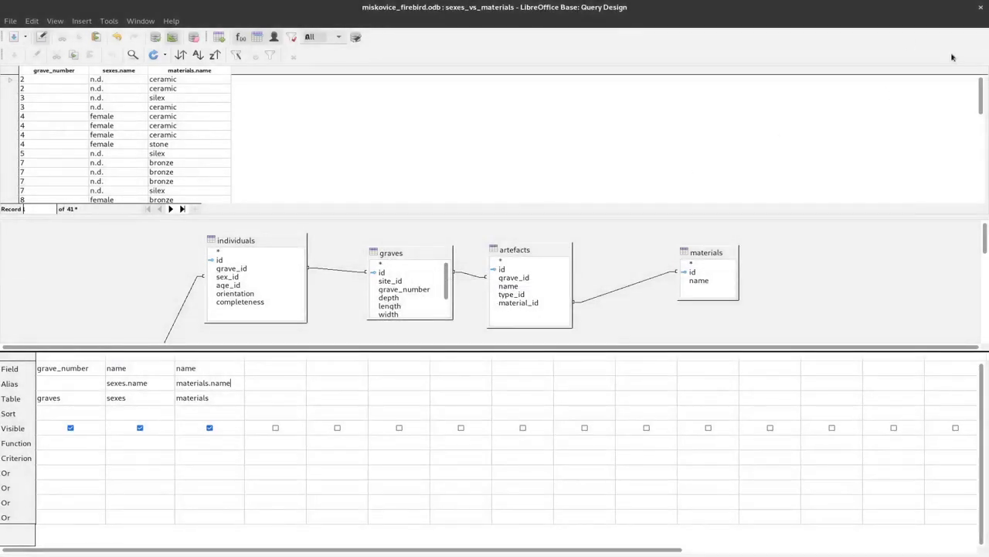
left_click(982, 8)
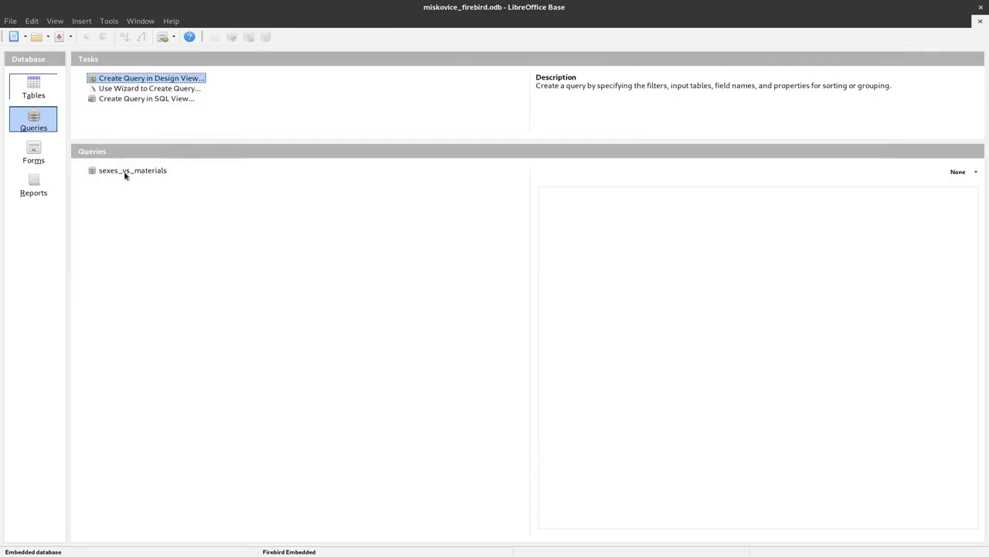
Open sexes_vs_materials to view its result rows, then close it.
double_click(125, 172)
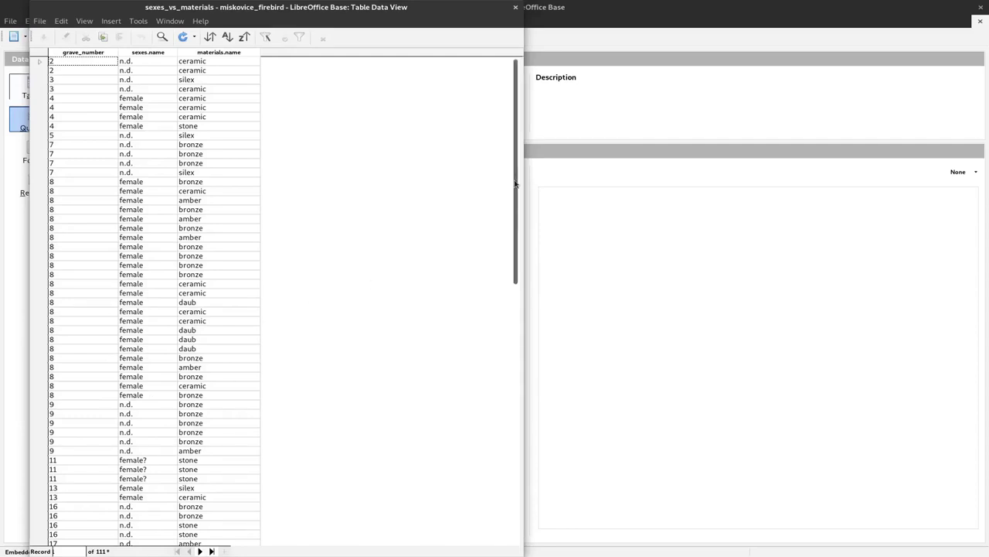
left_click_drag(515, 183, 514, 143)
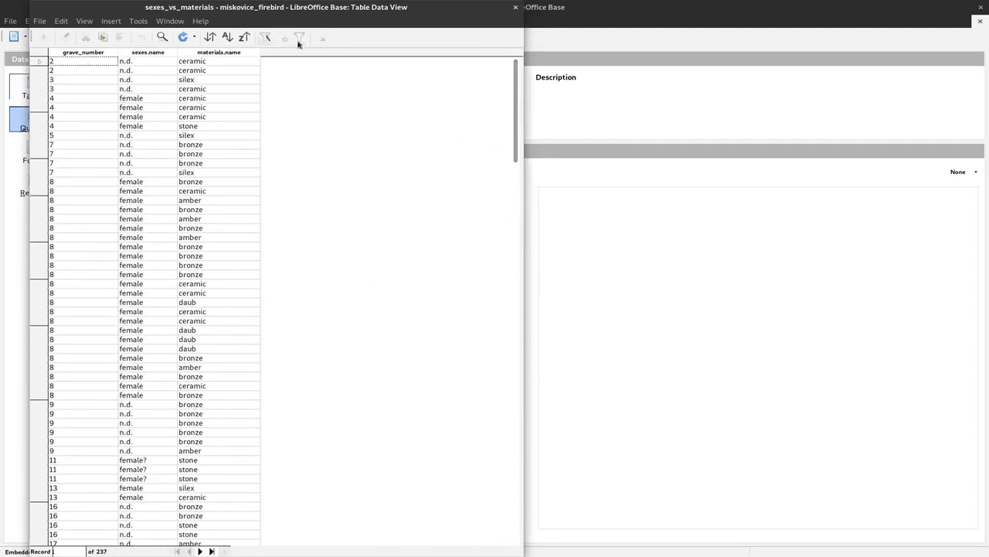
left_click(516, 7)
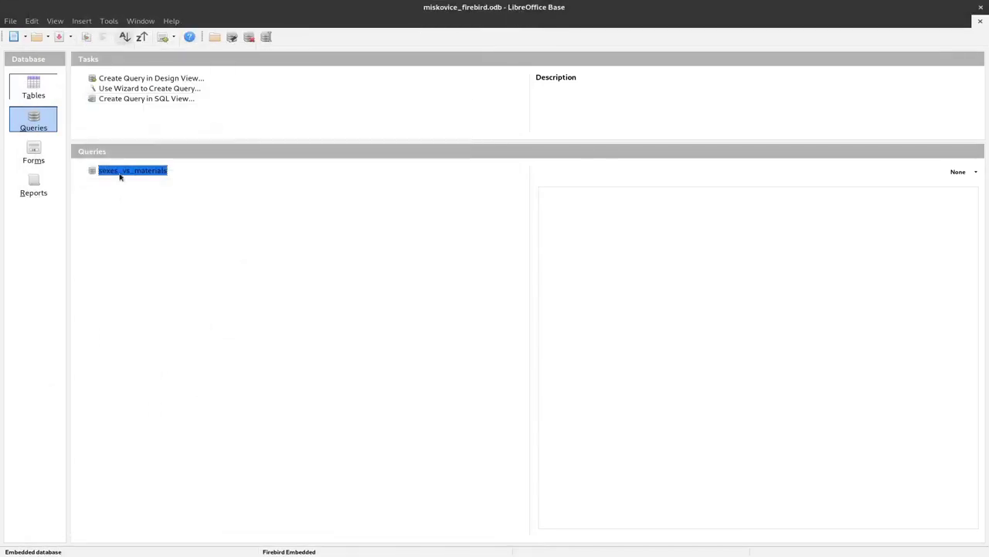
Reopen the query for editing, glance at its SQL, and enlarge the table diagram.
right_click(121, 175)
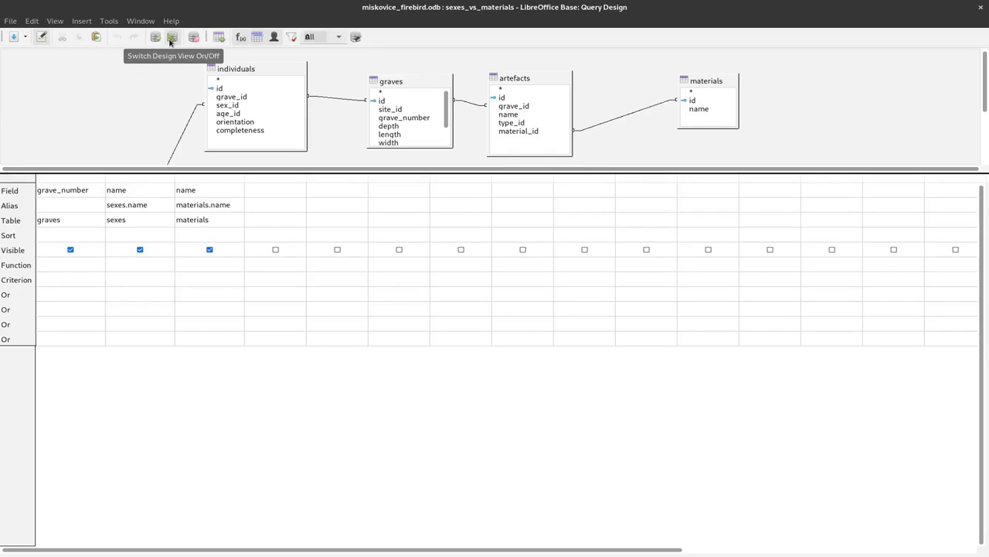
left_click(170, 42)
left_click(170, 41)
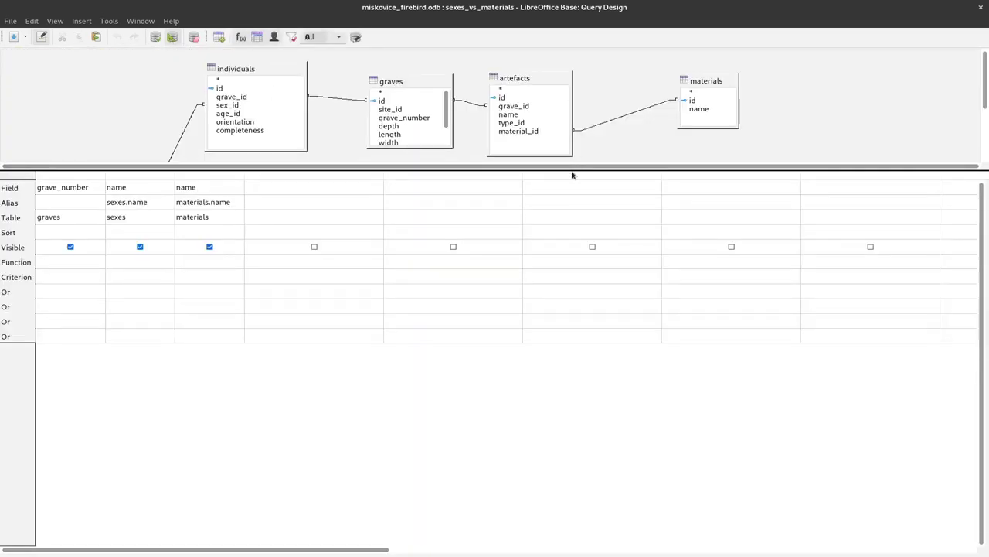
left_click_drag(573, 168, 582, 310)
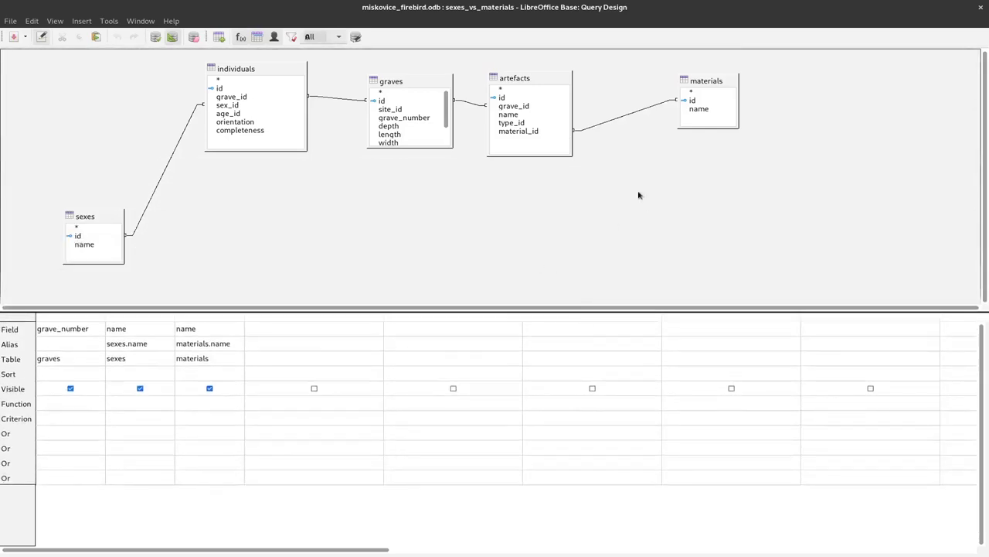
left_click(171, 37)
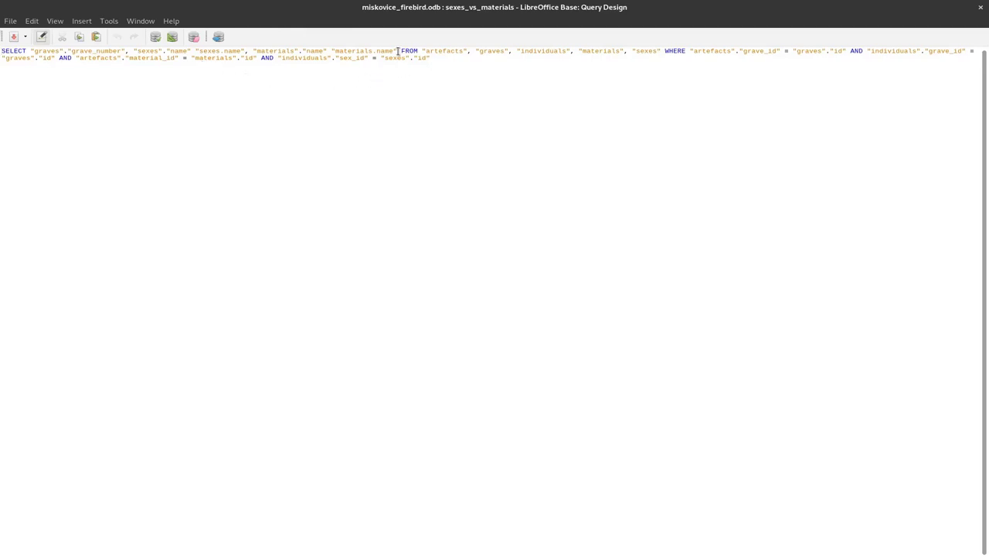
left_click_drag(398, 51, 32, 49)
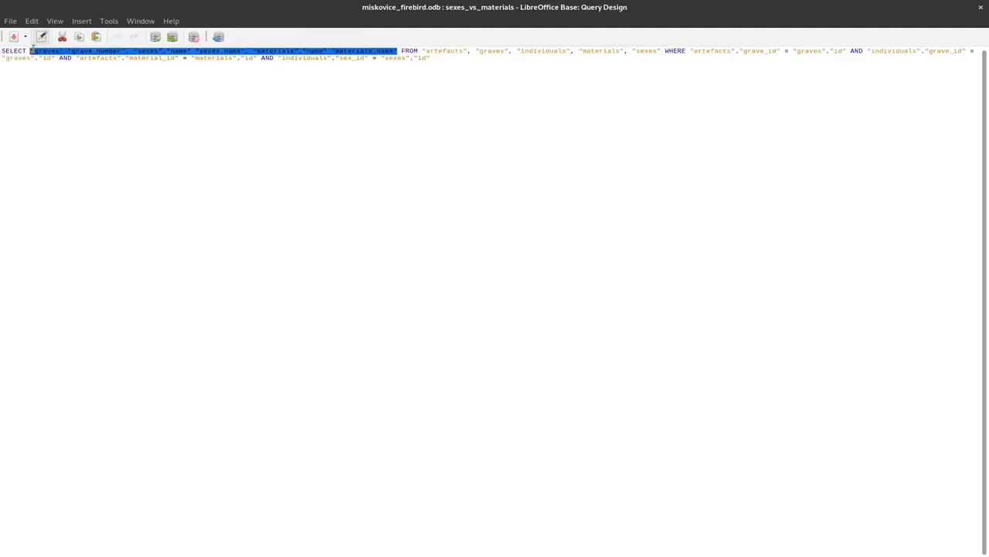
left_click(74, 122)
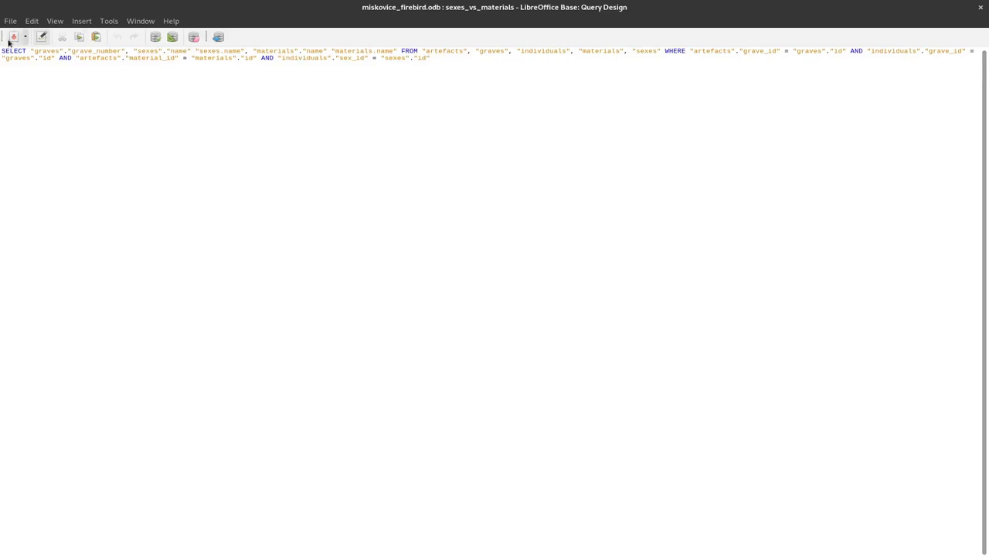
left_click(173, 37)
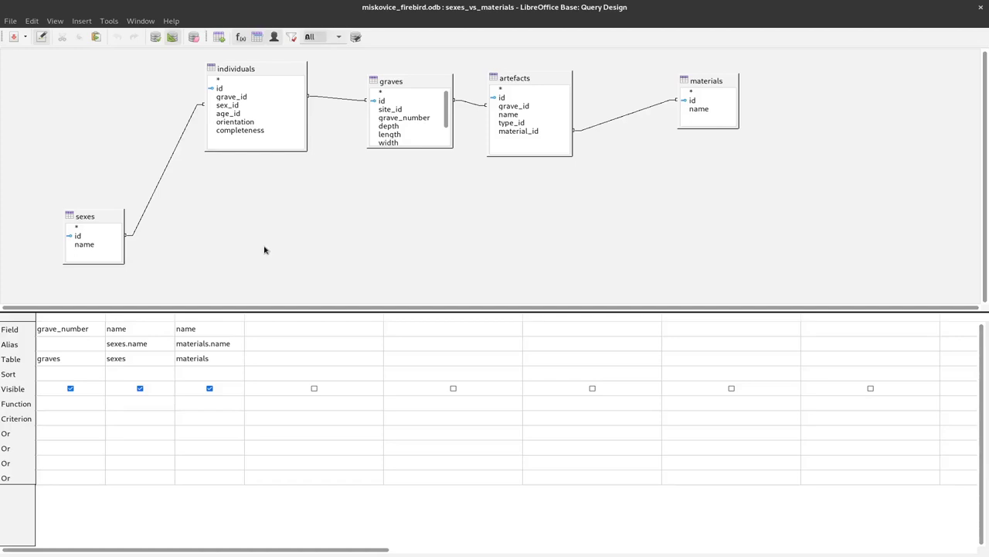
Save the sexes_vs_materials query and close its design window to return to the Queries list.
left_click(13, 38)
left_click(980, 8)
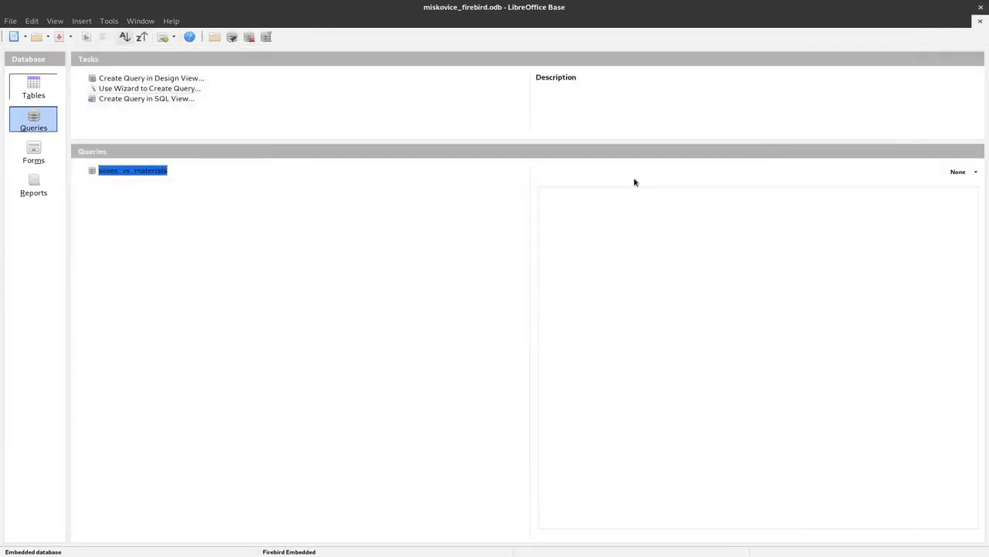